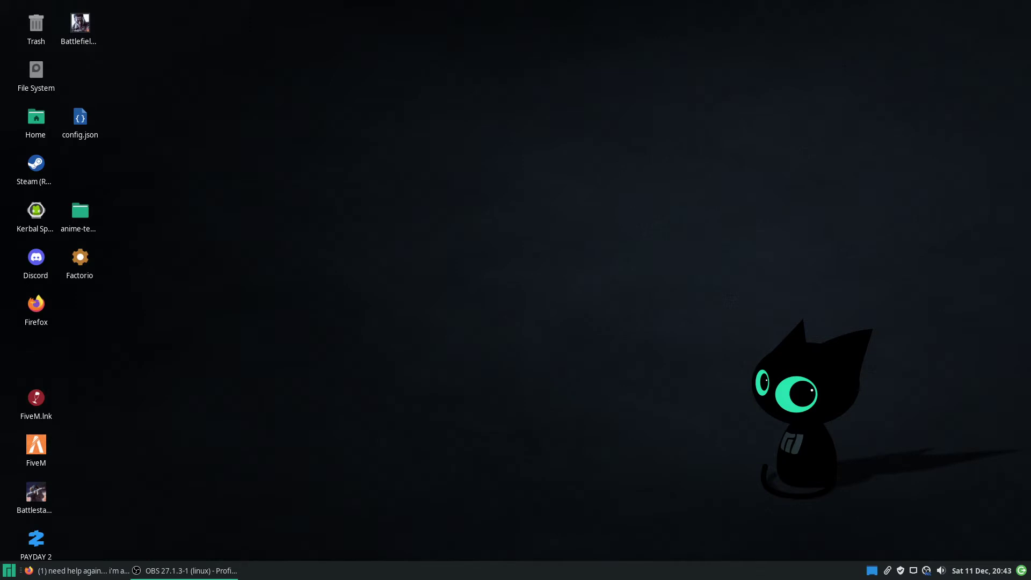
Open a terminal from the desktop menu, run neofetch, then bring up the Whisker Menu.
right_click(566, 256)
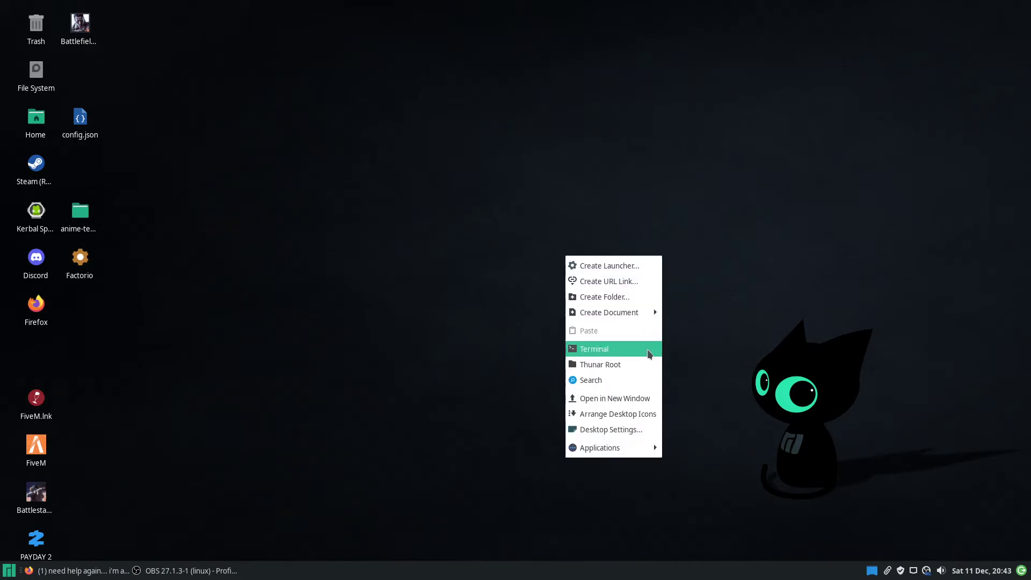
click(631, 354)
text(neofetch)
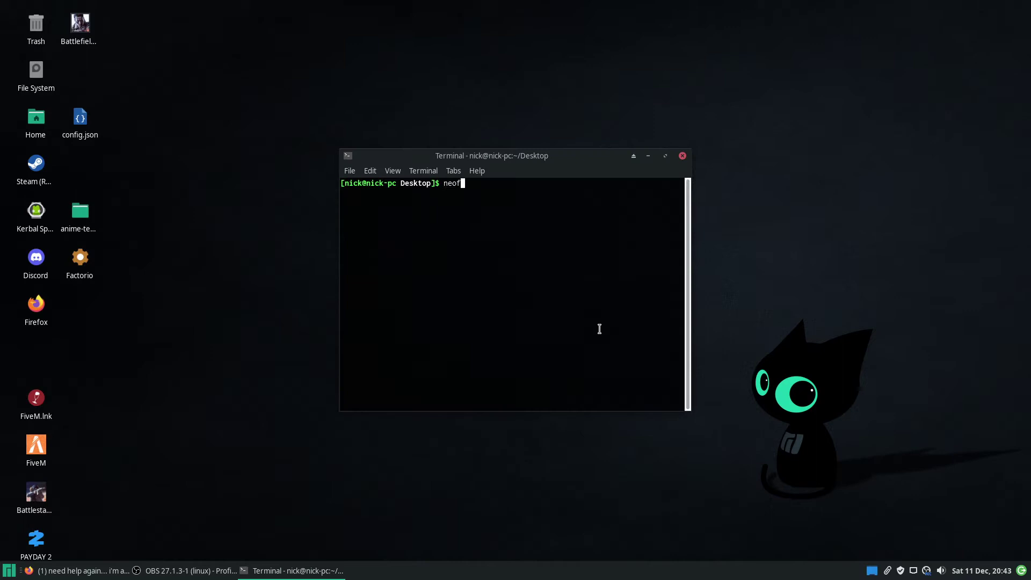
key(Return)
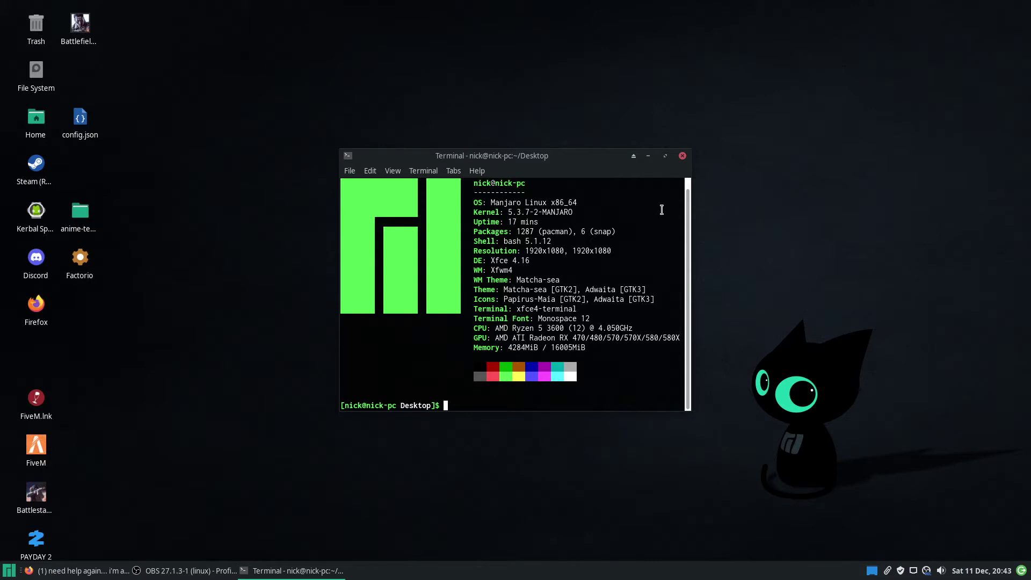
key(super)
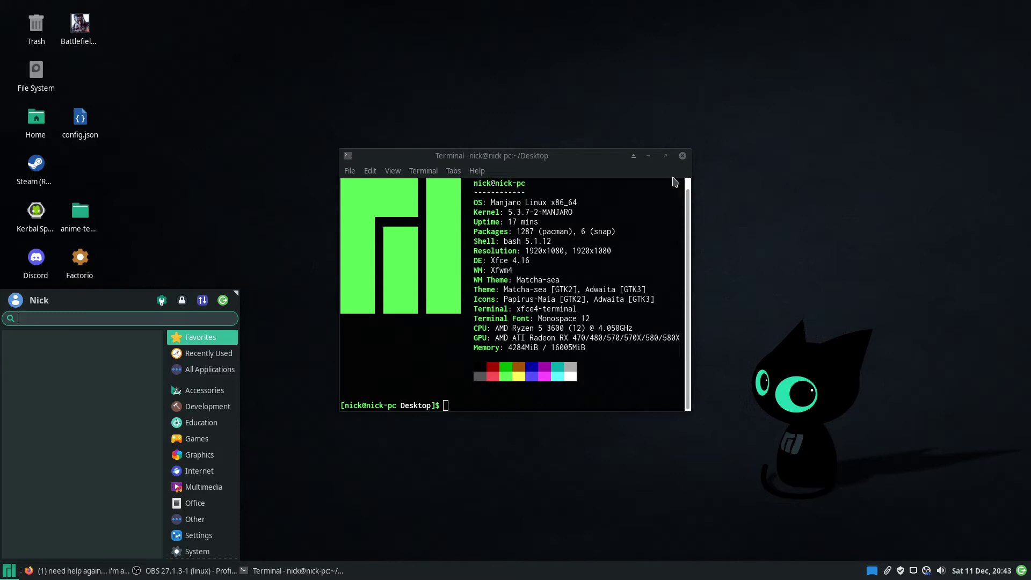
Search 'gpart' in the Whisker Menu and launch GParted, authenticating with the root password.
text(gparte)
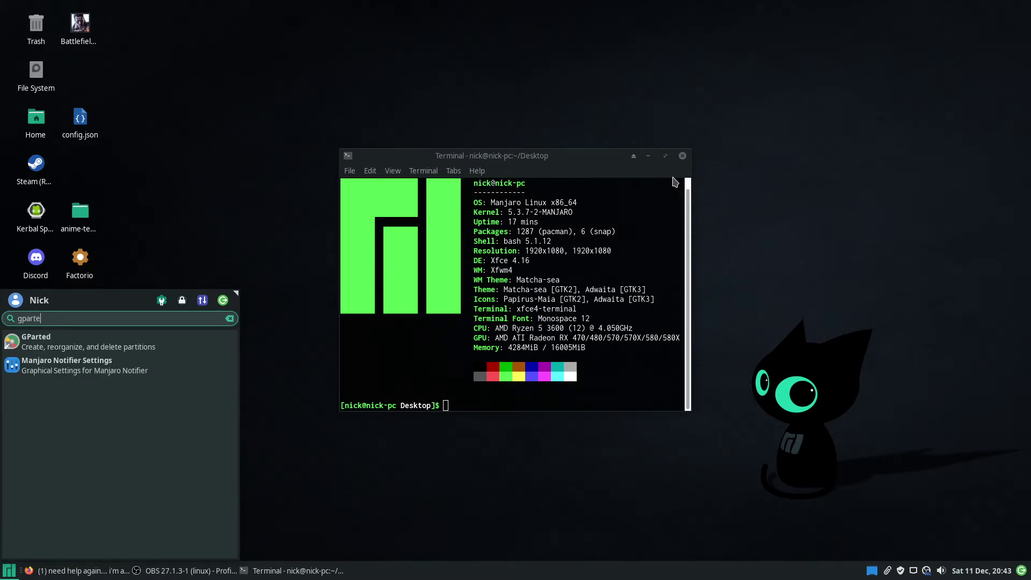
key(Return)
text(•••••••)
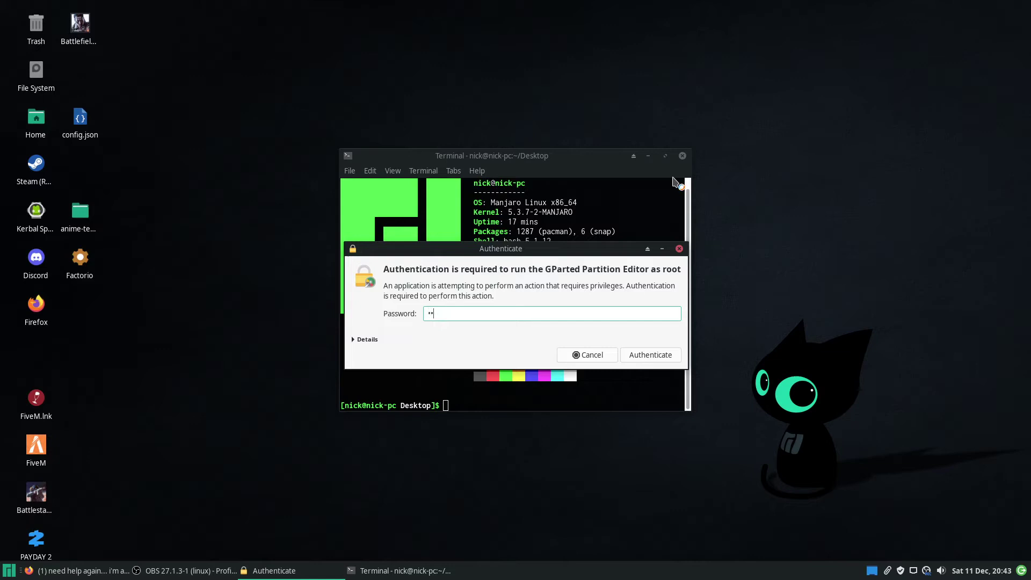
key(Return)
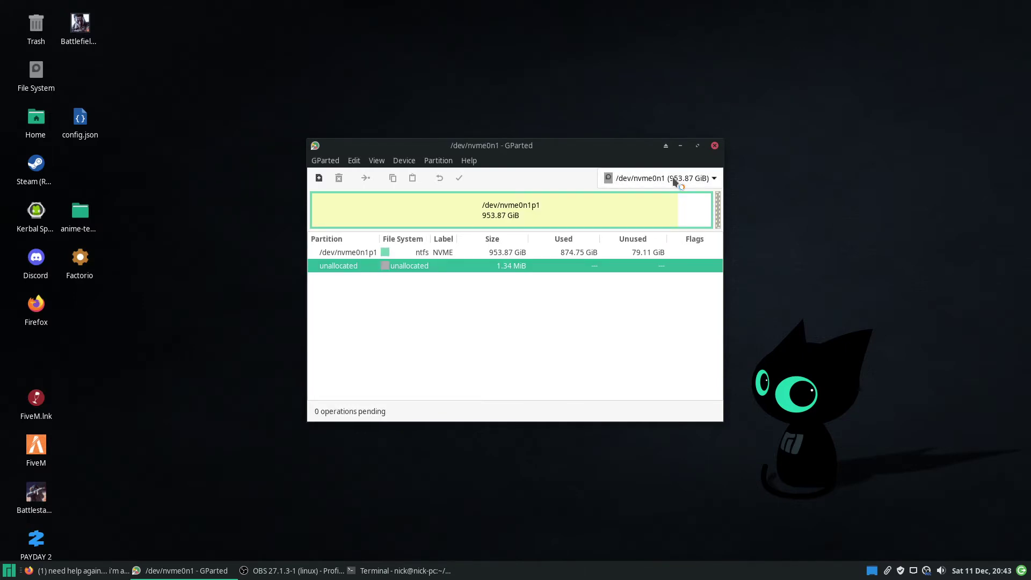
Run GParted > Refresh Devices so the 1.82 TiB /dev/sde shows in the device list.
click(665, 179)
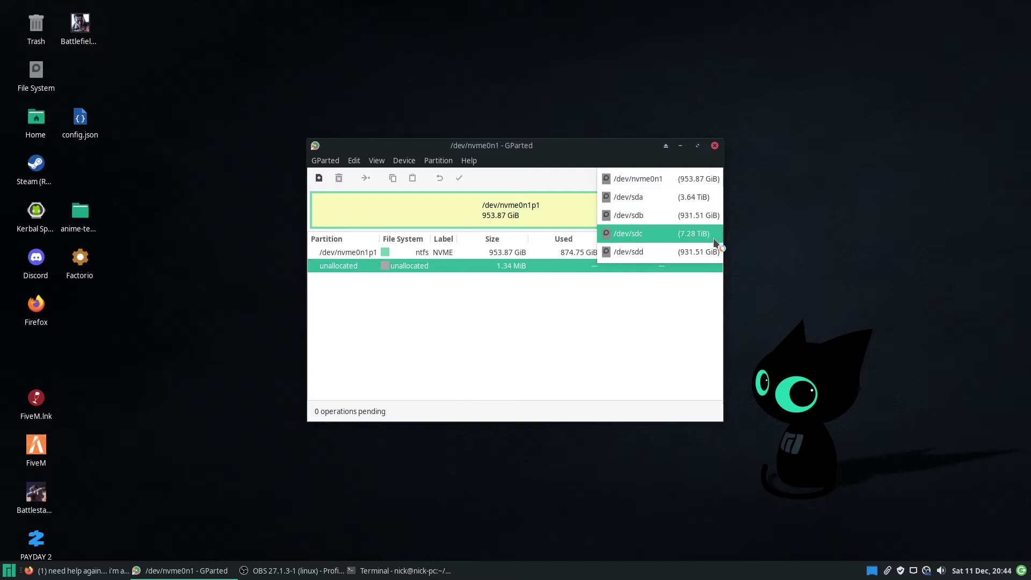
click(627, 308)
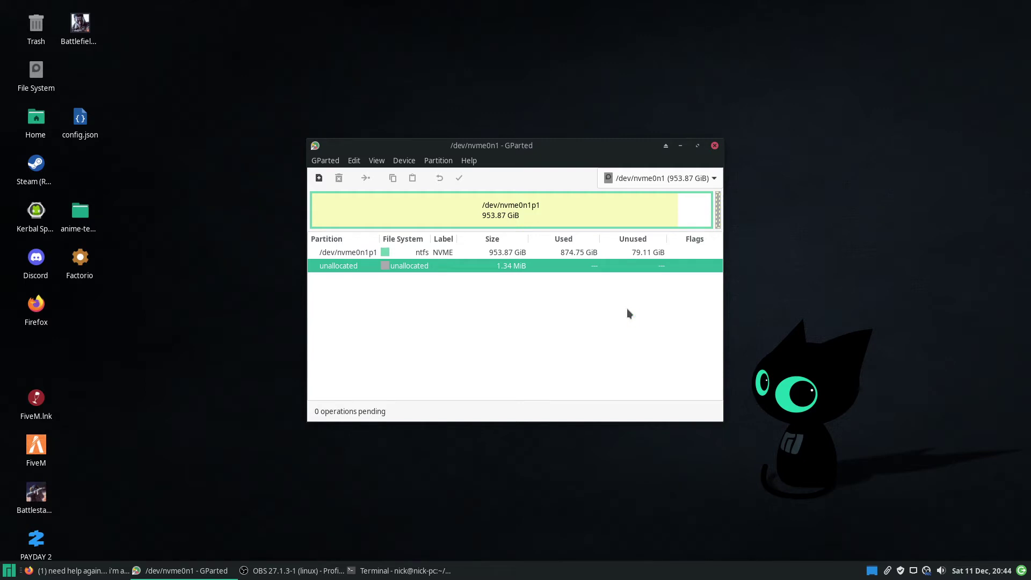
click(326, 161)
click(343, 179)
click(688, 179)
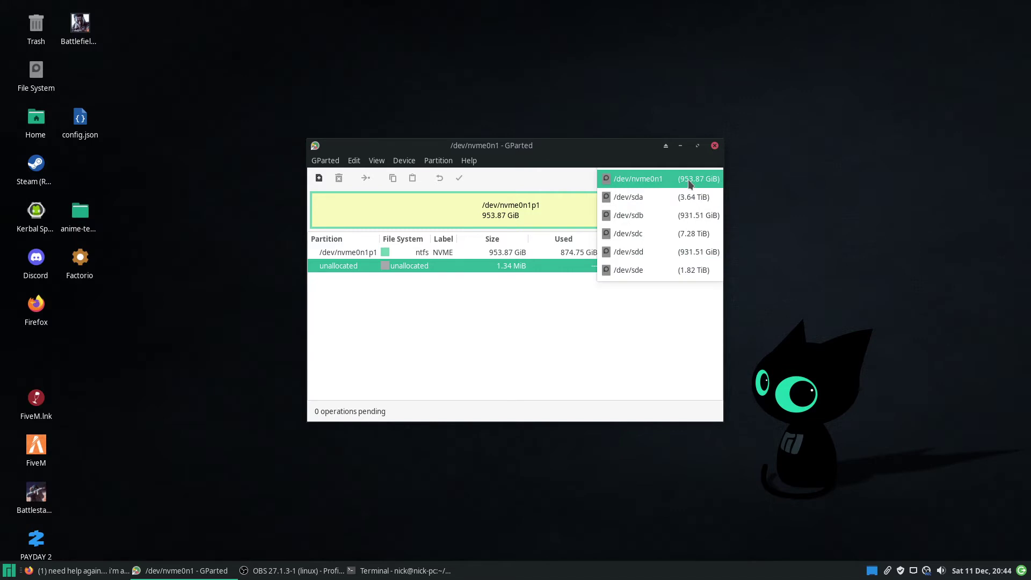
Switch to /dev/sde, inspect its 512 MiB EFI and 1.82 TiB ext4 partitions, and widen the window.
click(697, 270)
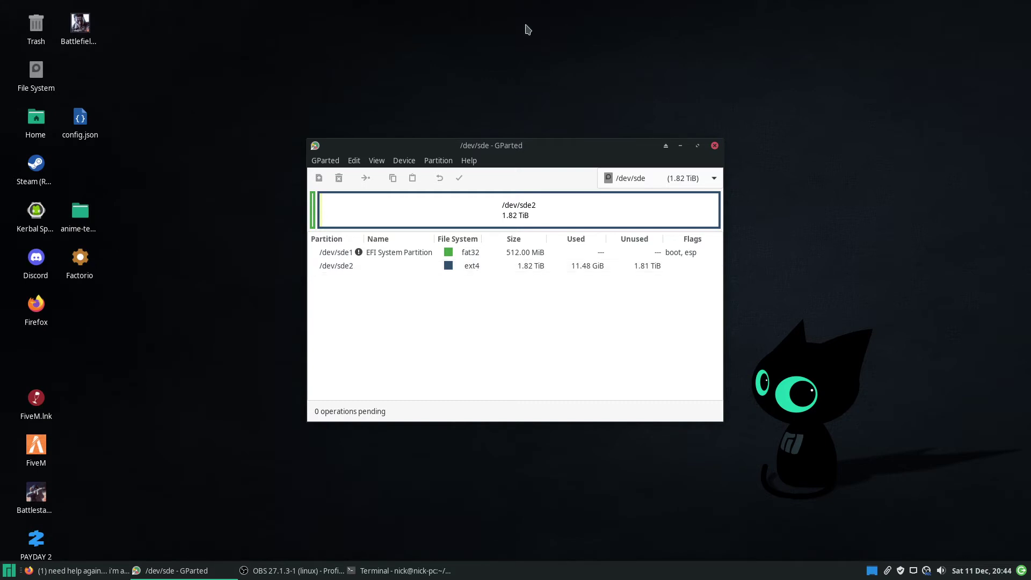
click(407, 256)
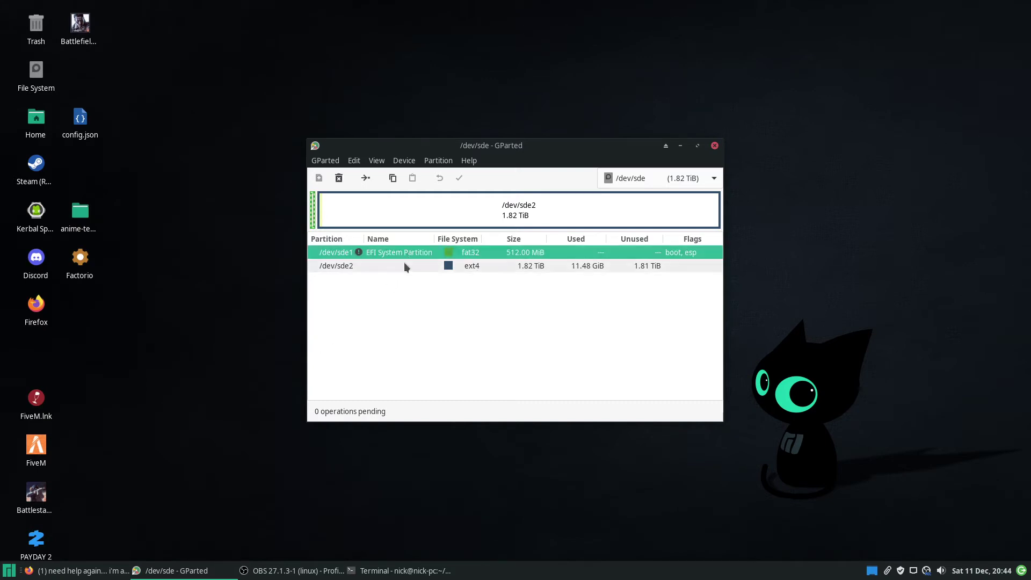
click(404, 266)
key(Up)
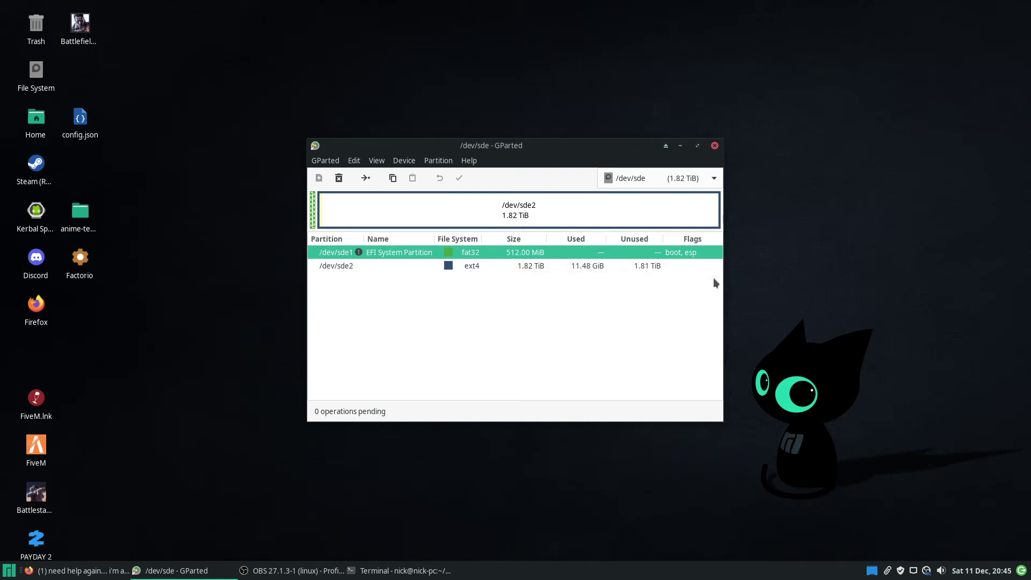
drag(724, 279, 863, 275)
click(680, 267)
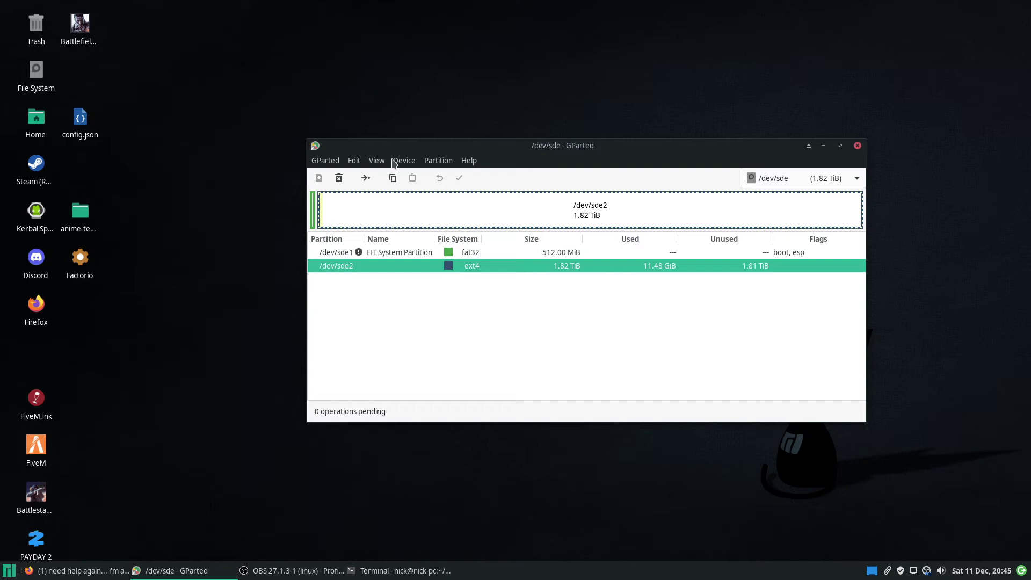
Queue deletion of the /dev/sde1 EFI System Partition.
click(339, 177)
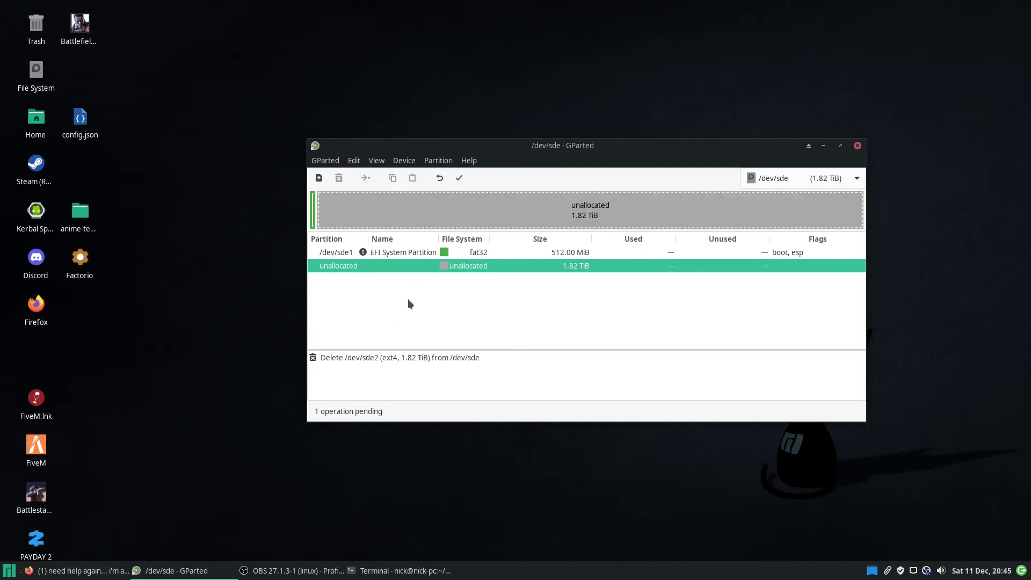
click(370, 252)
key(Delete)
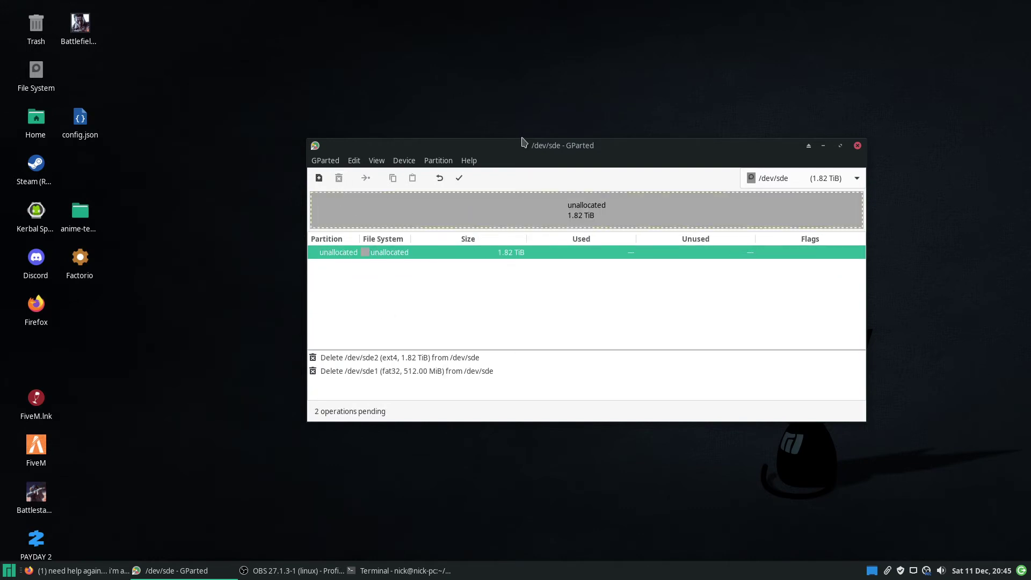
Apply the pending partition deletions, review the operation details, and close the report.
click(459, 178)
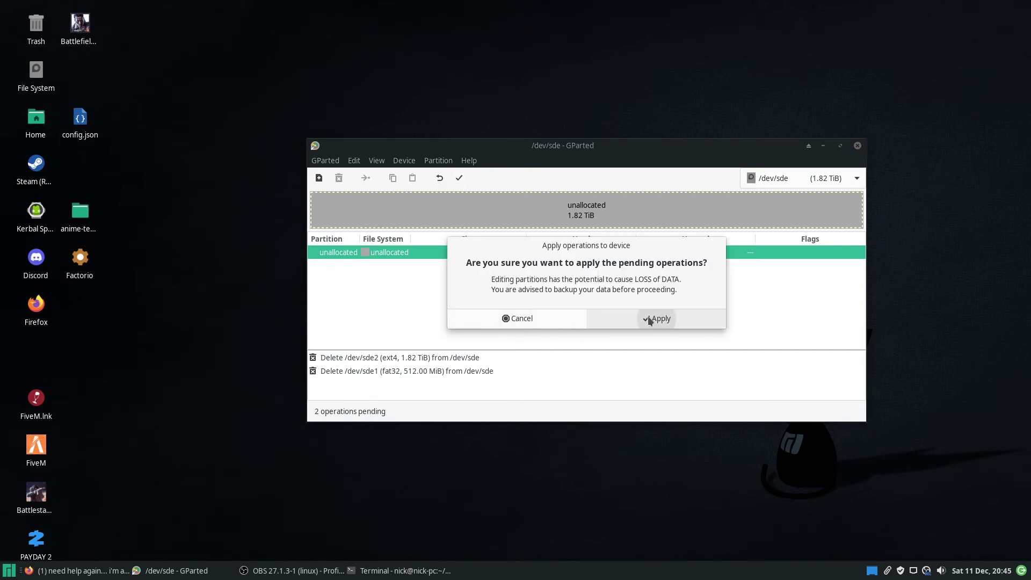
click(650, 320)
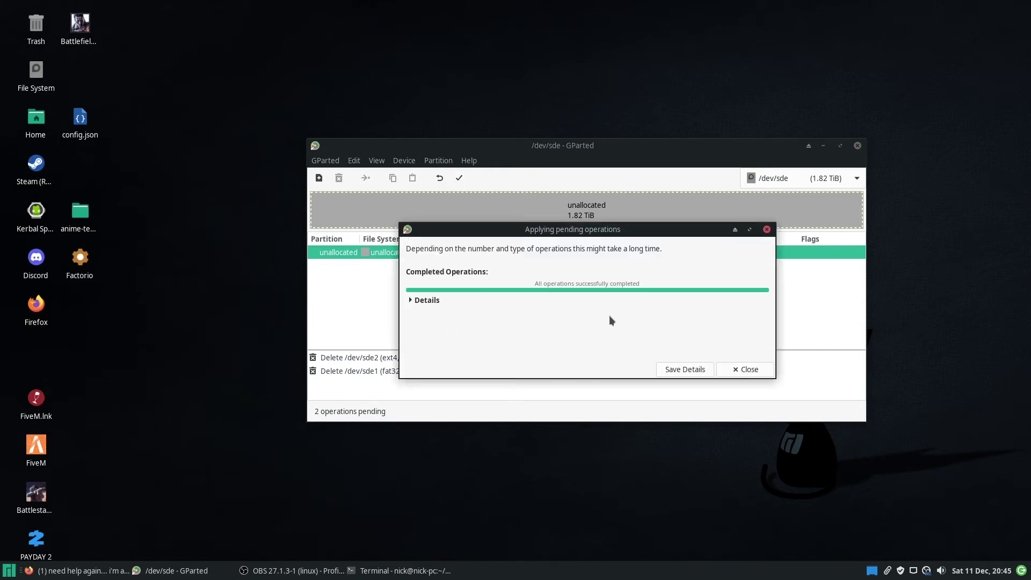
click(432, 303)
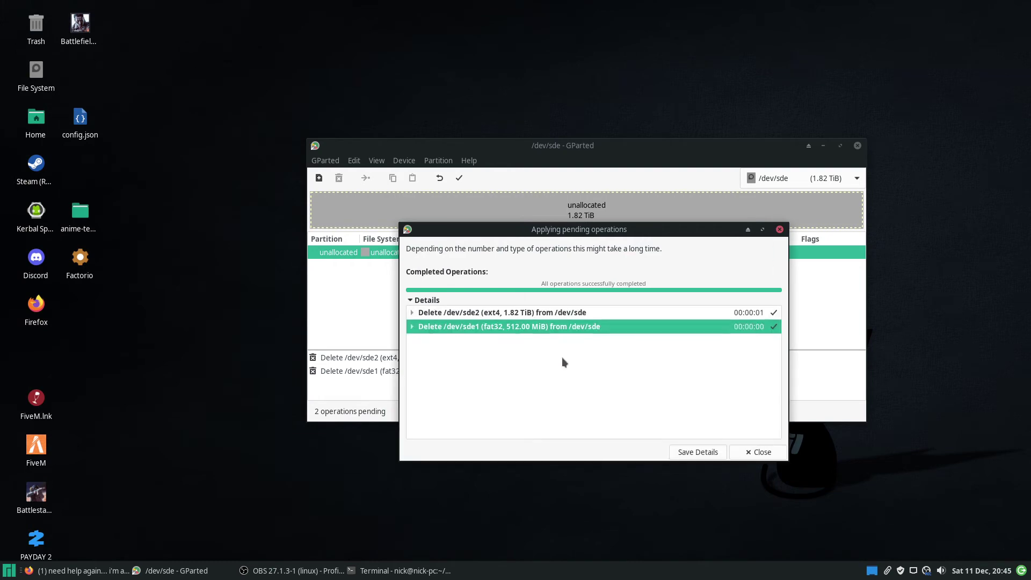
click(762, 452)
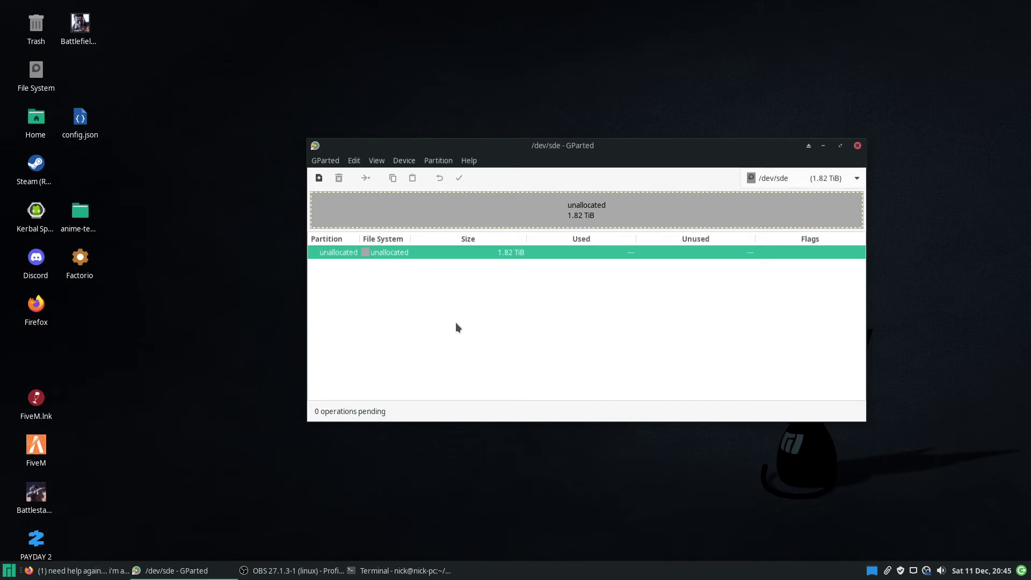
Add a full-size 1.82 TiB ext4 partition in the unallocated space and apply it.
click(319, 178)
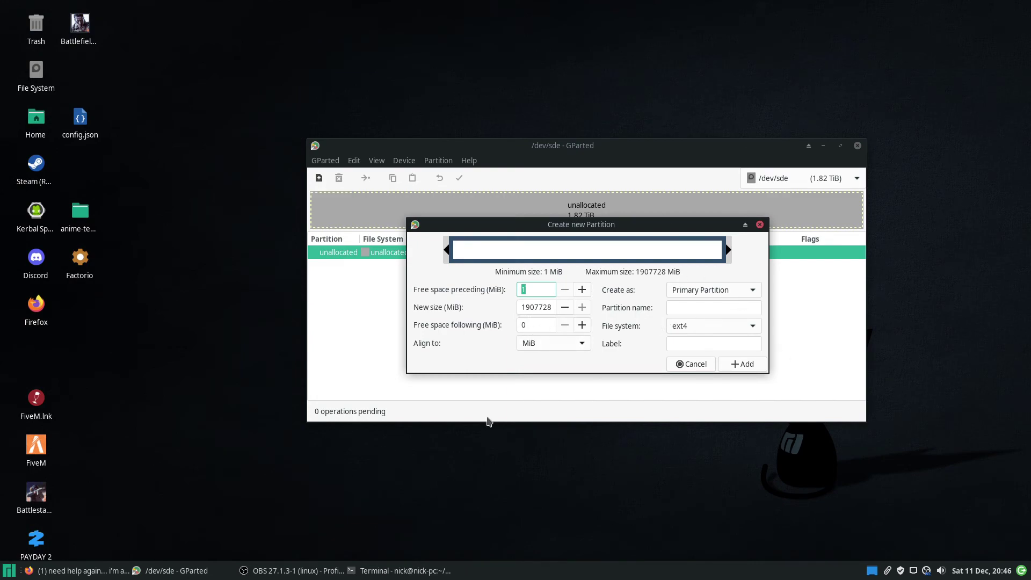
click(739, 366)
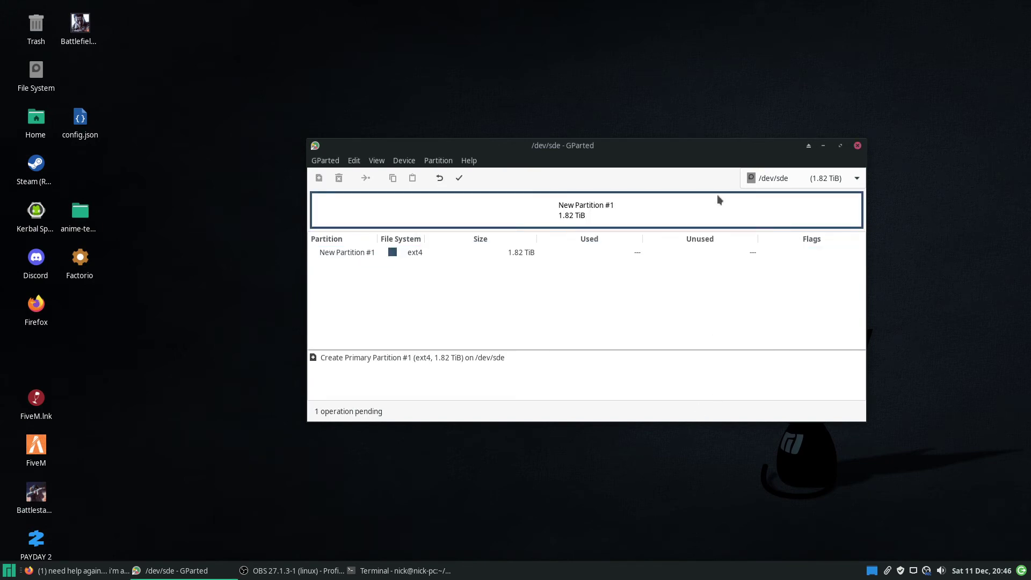
click(459, 178)
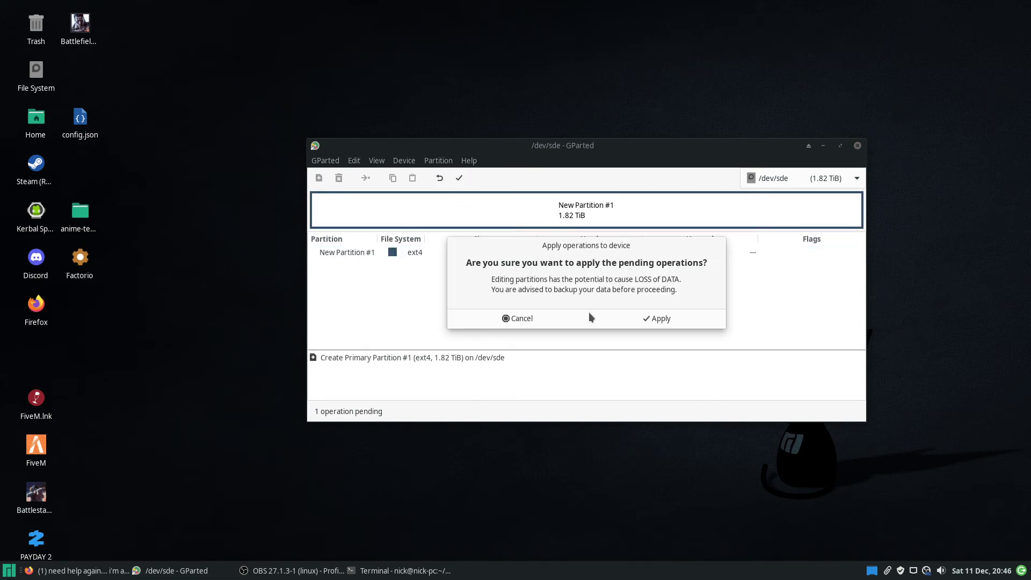
click(633, 320)
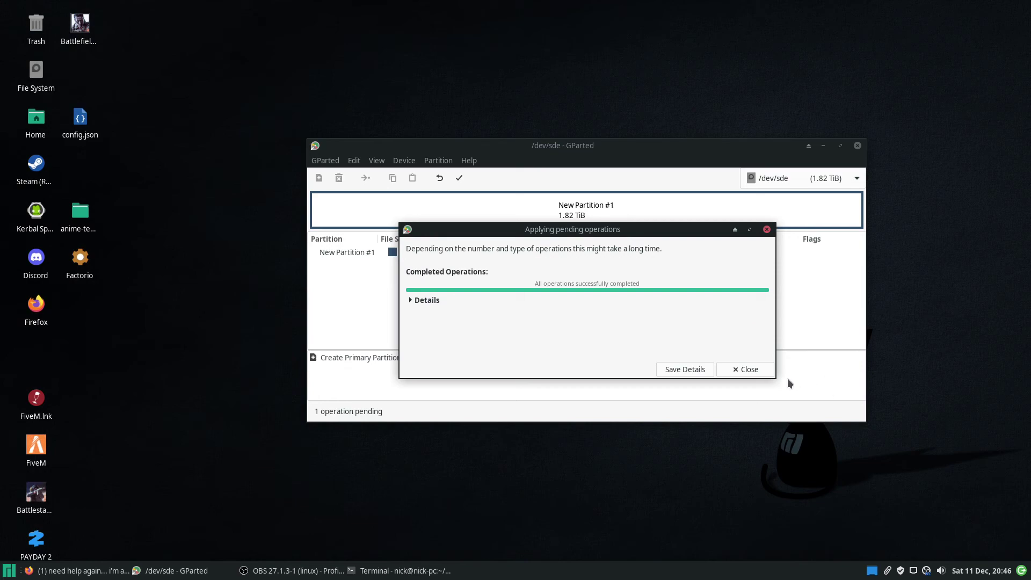
click(744, 370)
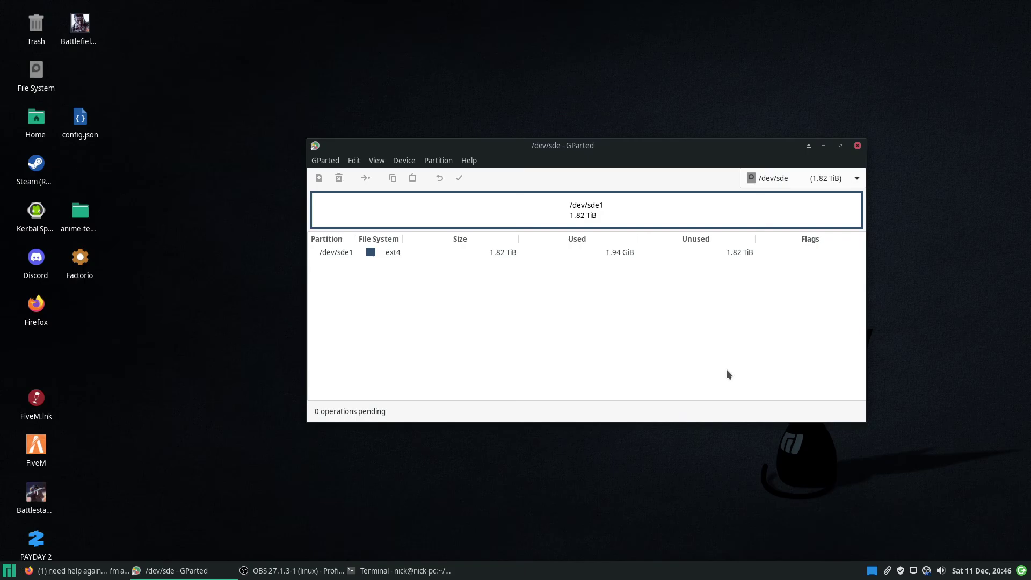
Open the new 2.0 TB Volume from Home in Thunar to confirm it is empty.
click(505, 253)
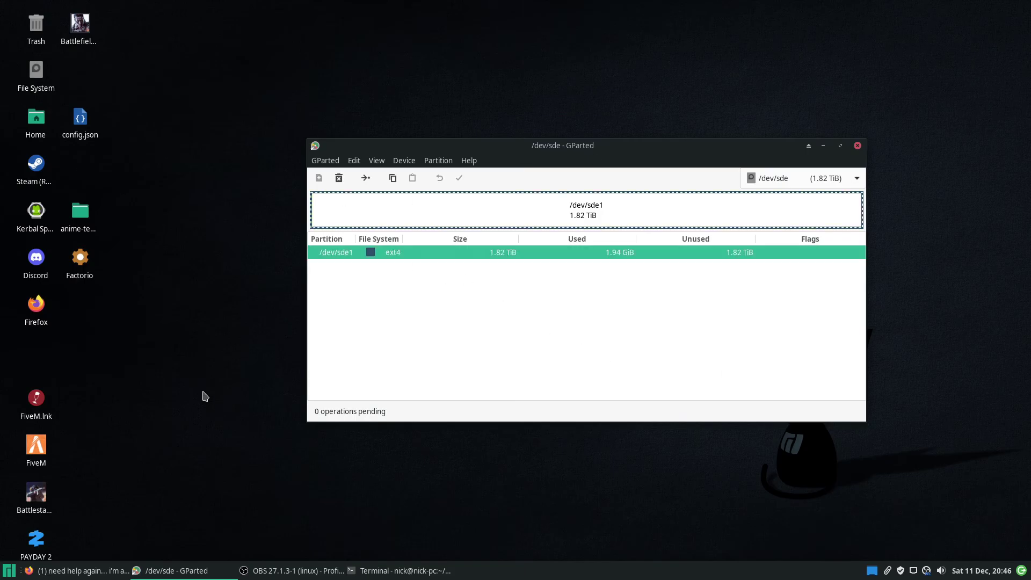
double_click(36, 121)
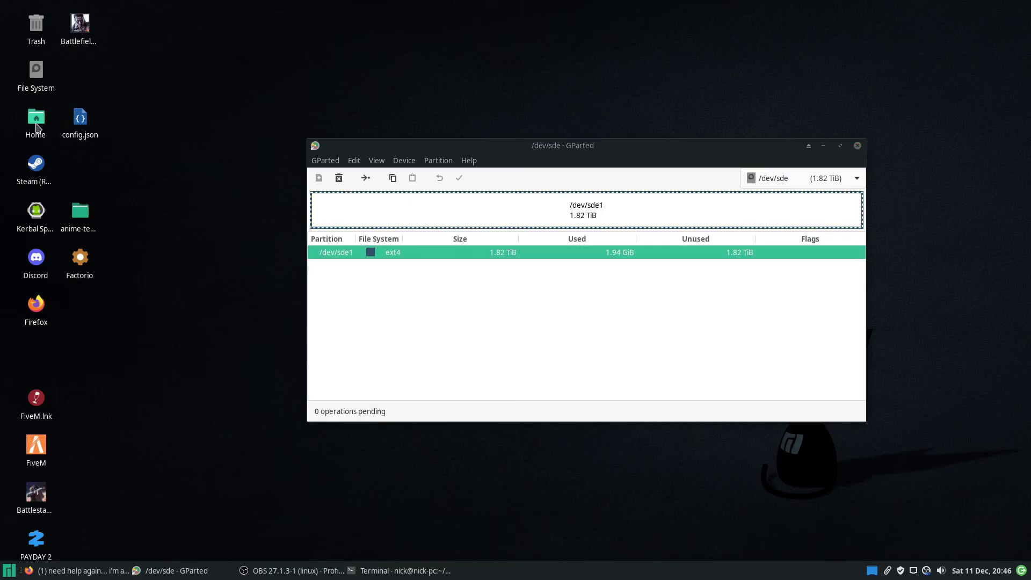
click(316, 350)
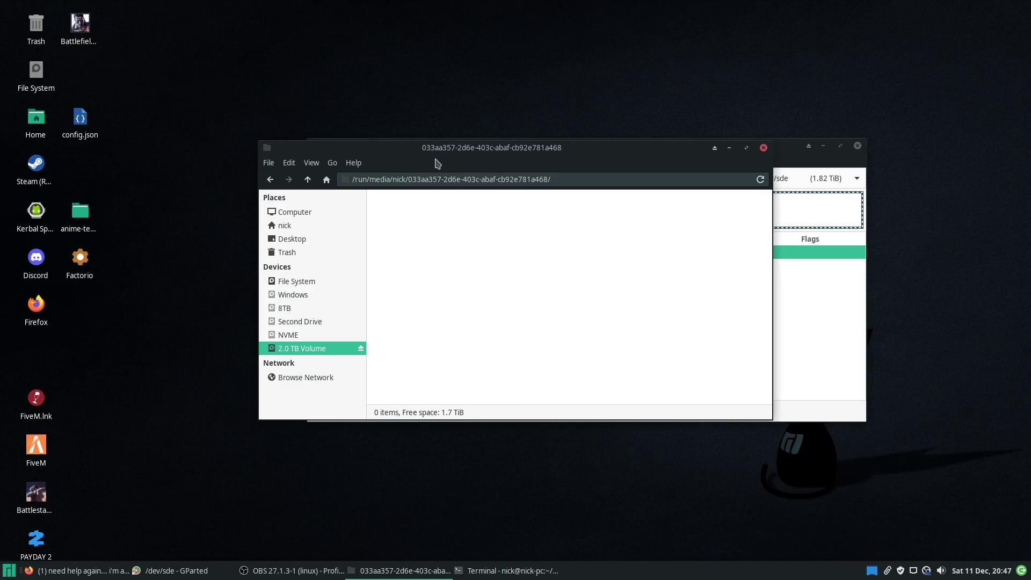
click(817, 366)
Name the /dev/sde1 partition 'Base' and write the change to the drive.
right_click(398, 209)
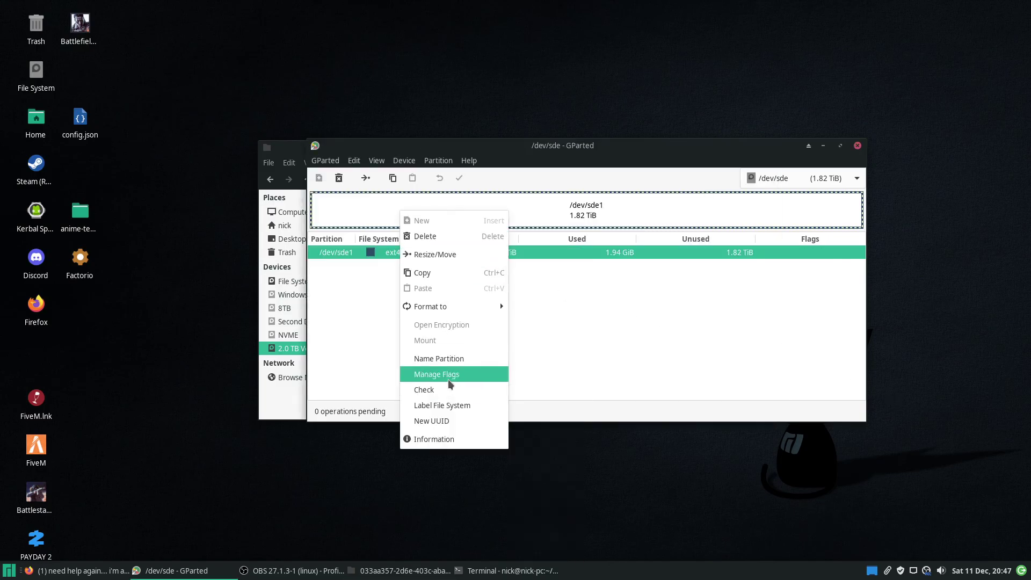
click(449, 359)
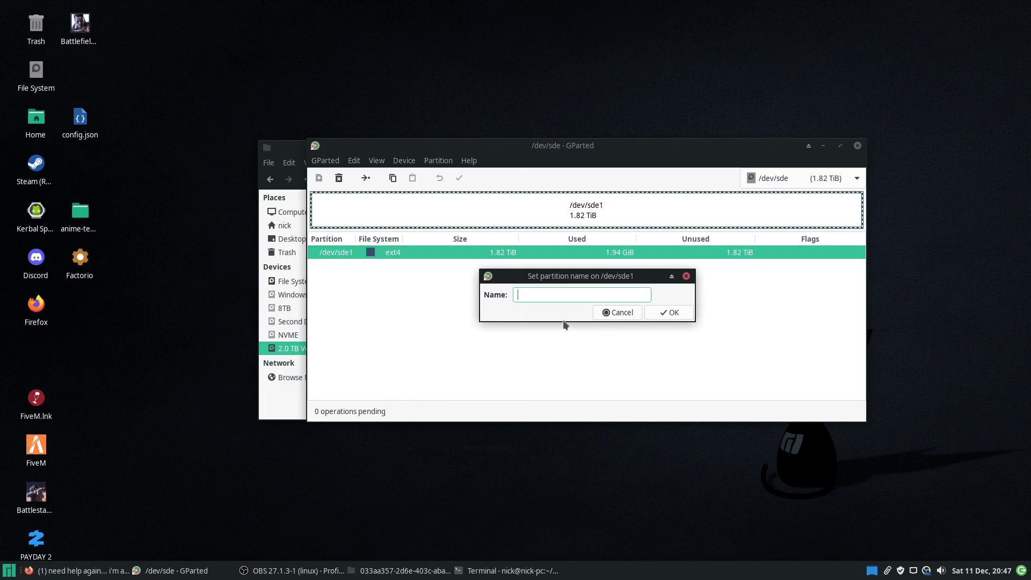
text(Base)
key(Return)
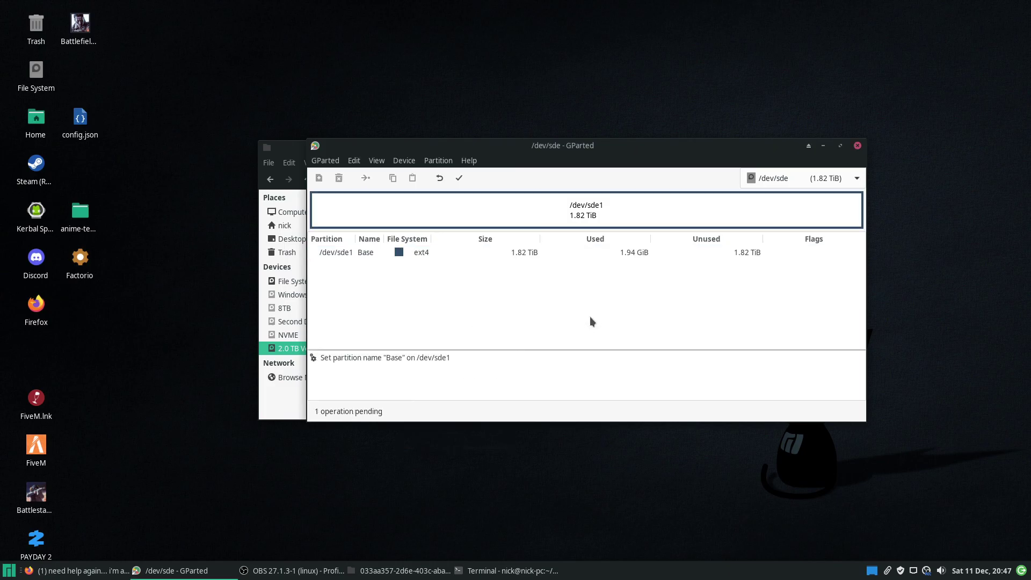
click(461, 177)
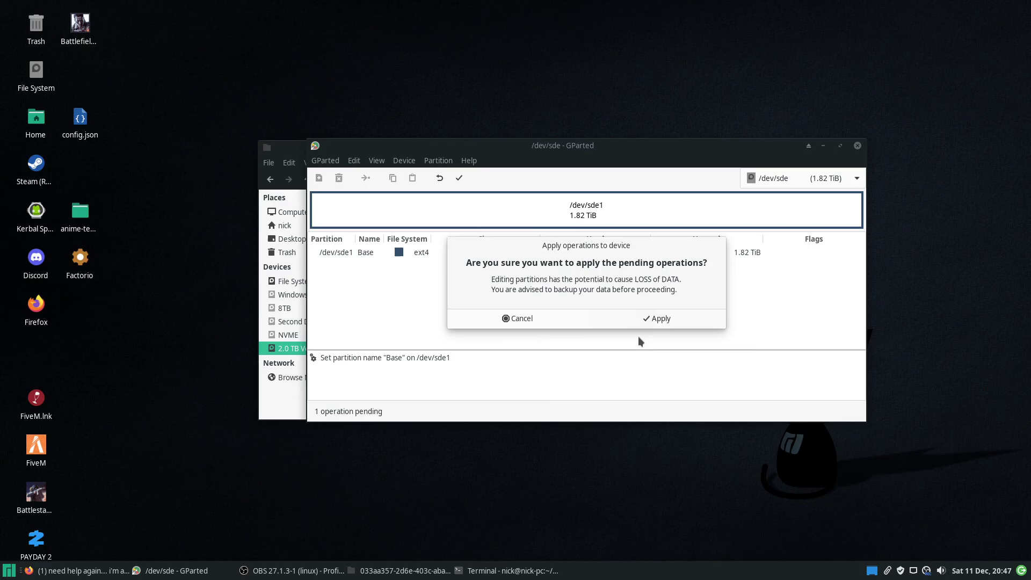
click(657, 322)
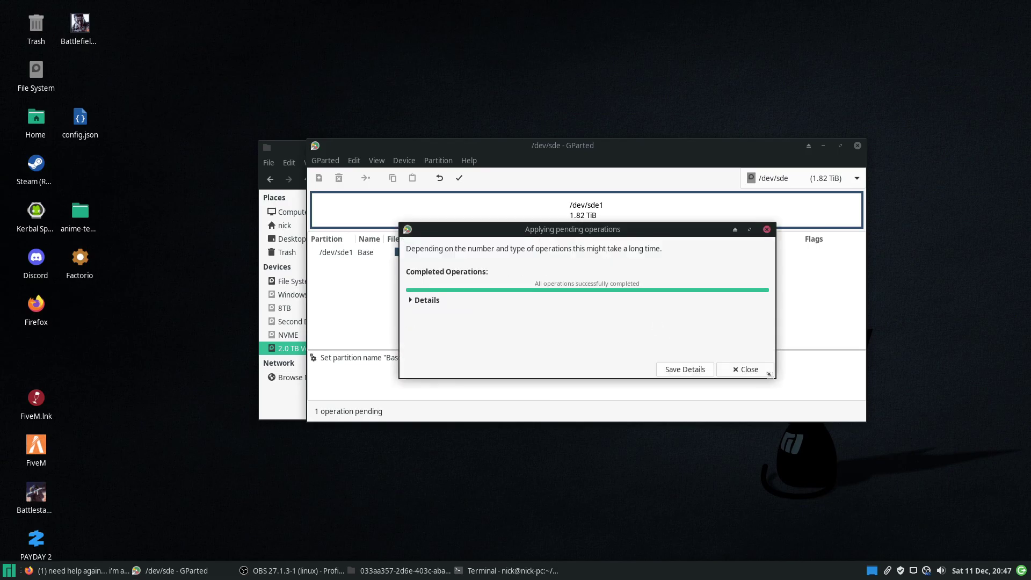
click(730, 370)
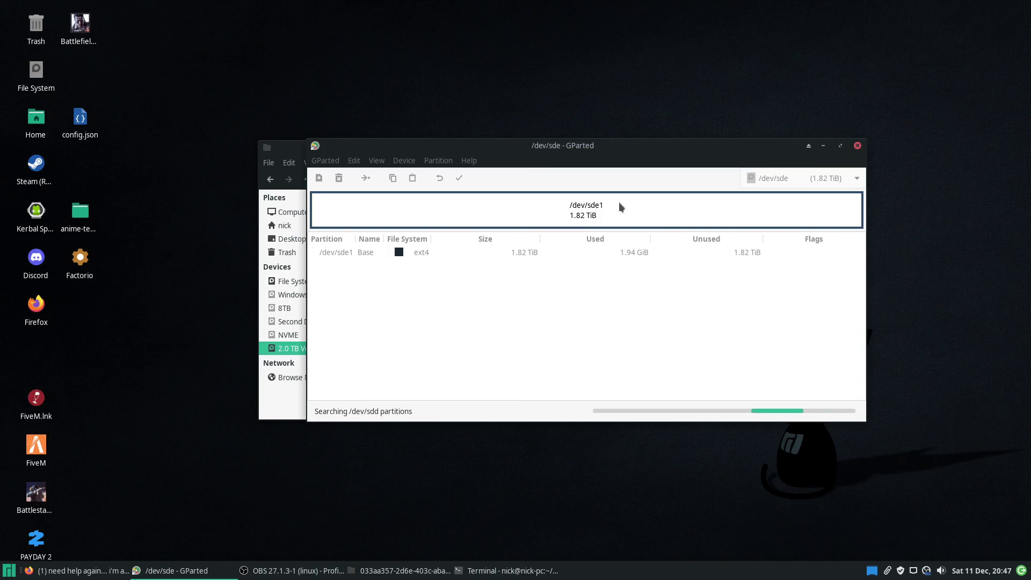
Move GParted aside and raise Thunar showing the empty 2.0 TB Volume.
drag(595, 175, 601, 307)
click(760, 180)
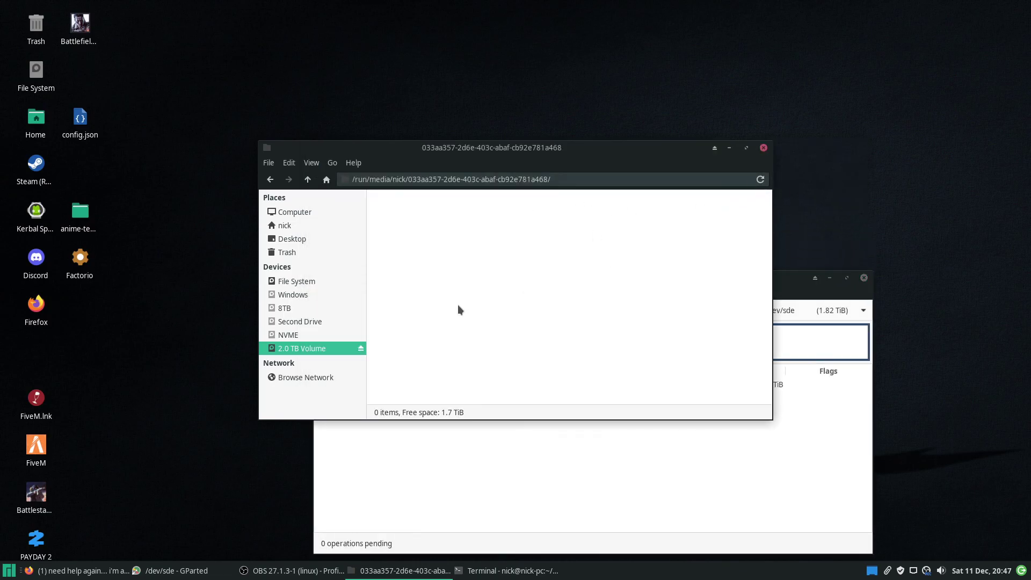